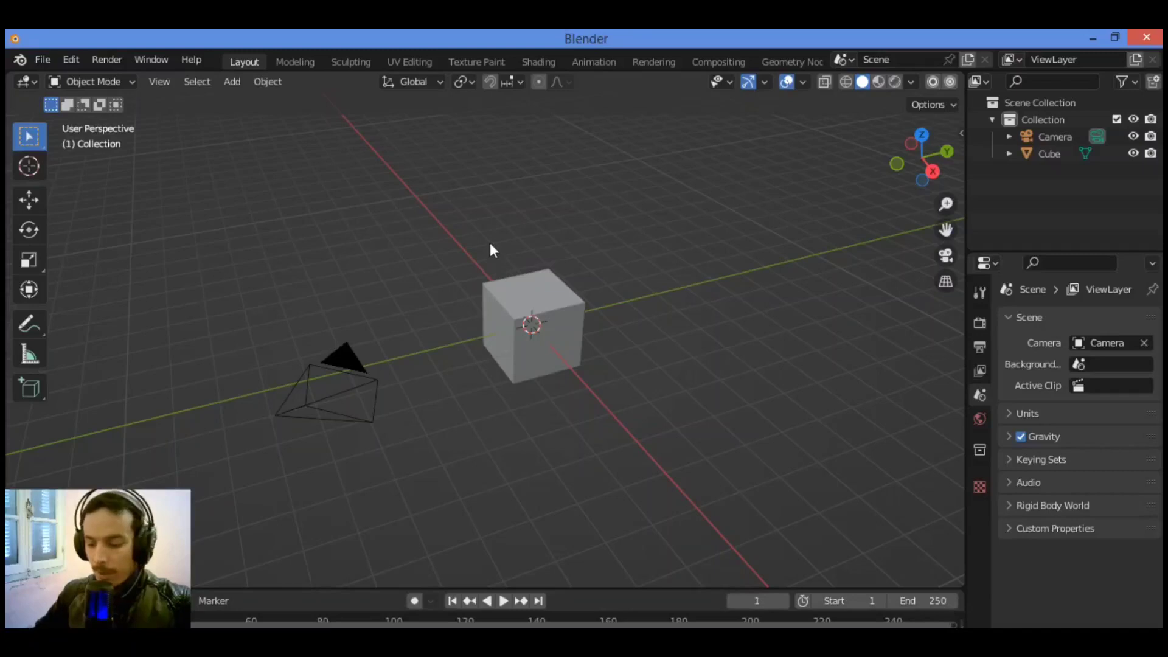
# Step: View the scene through the active camera with Numpad 0 and View > Cameras > Active Camera
pyautogui.scroll(1, 490, 242)
pyautogui.press('KP_0')
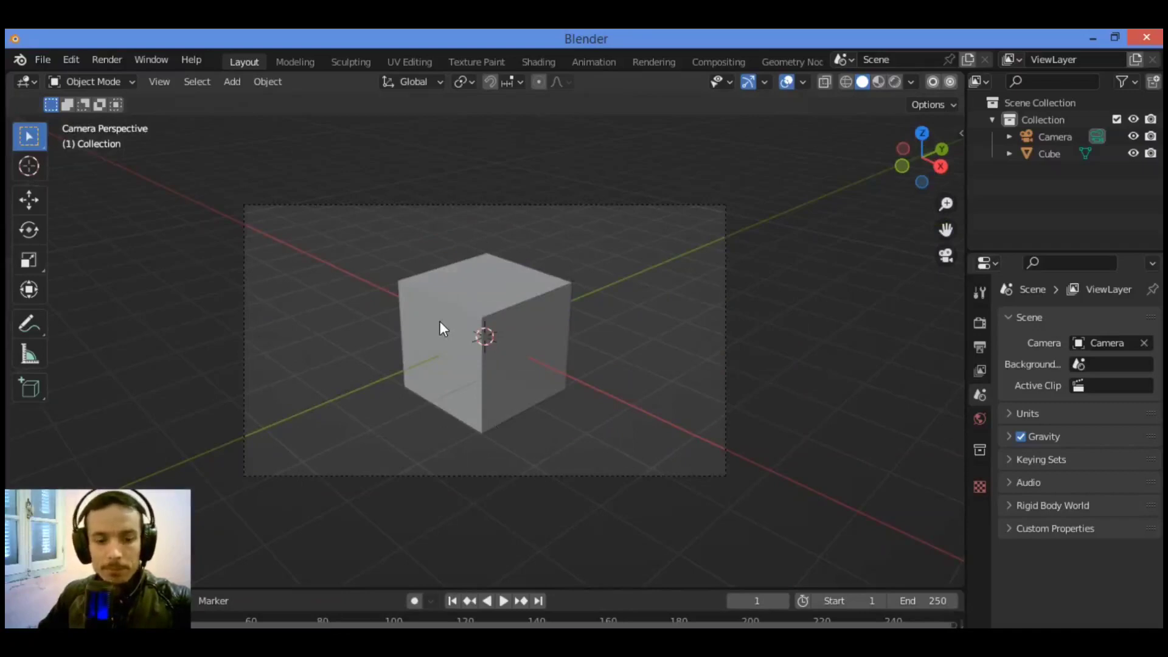
pyautogui.click(156, 83)
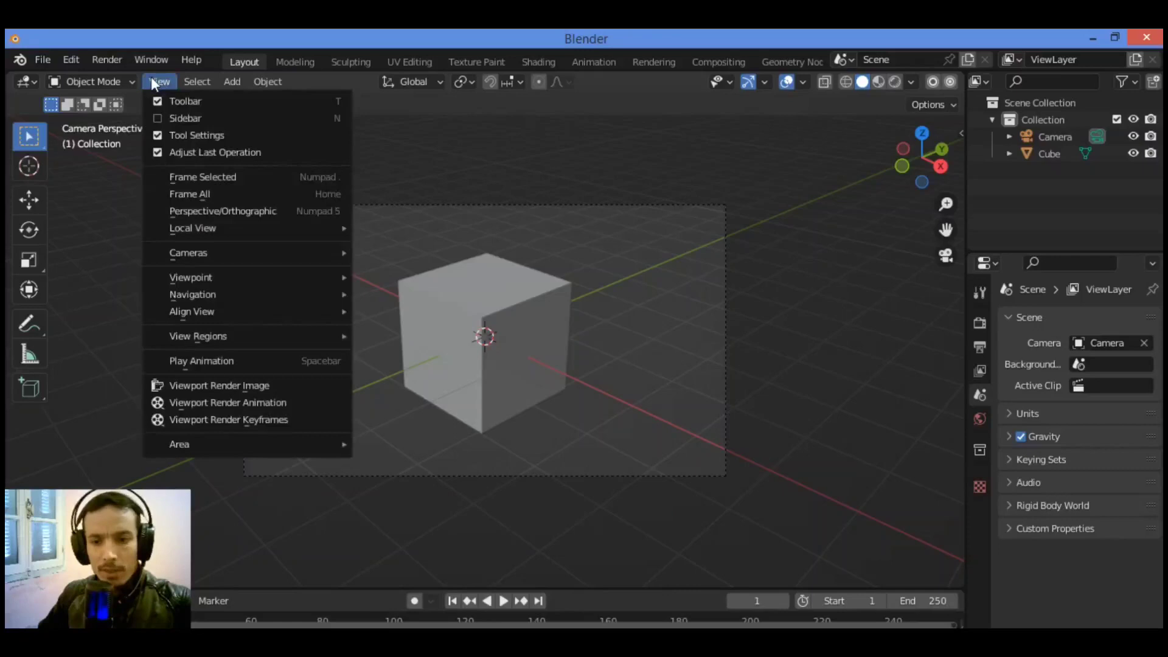
pyautogui.moveTo(234, 254)
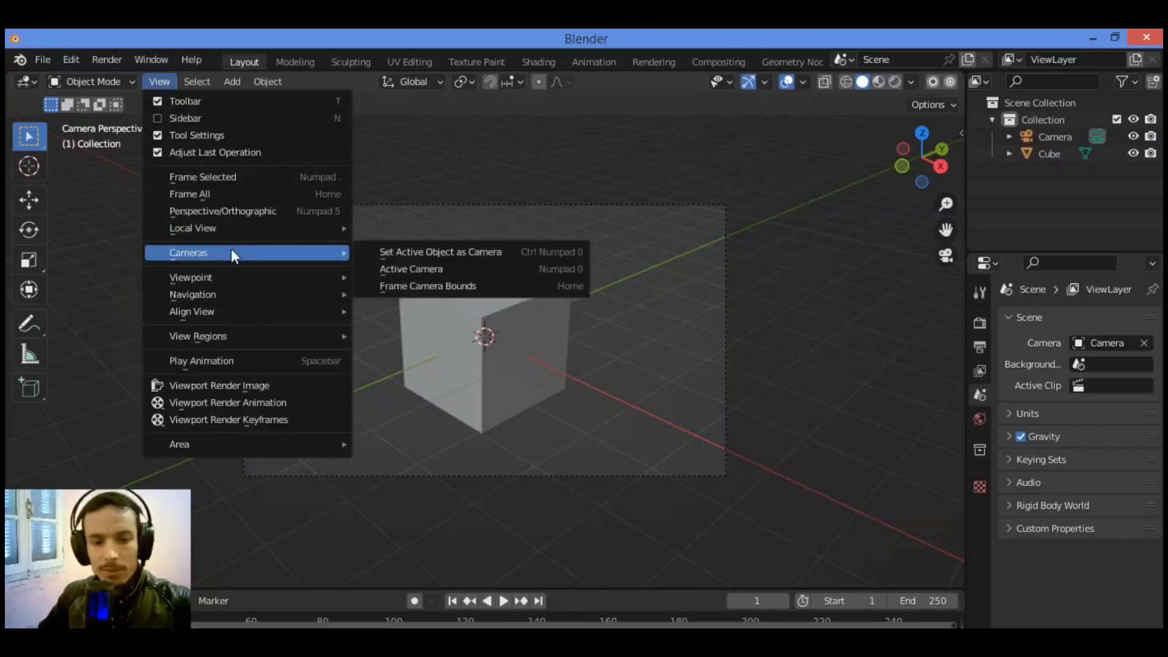
pyautogui.click(455, 269)
# Step: Leave camera view, then return to Active Camera perspective from the View menu
pyautogui.press('KP_0')
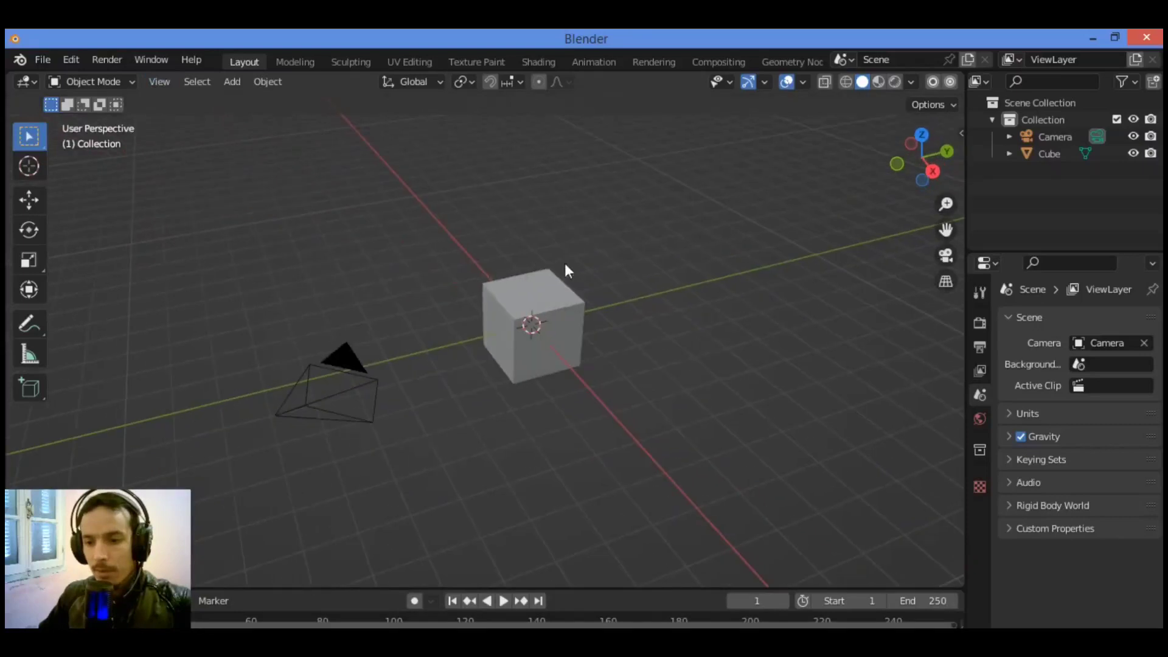
pyautogui.click(152, 80)
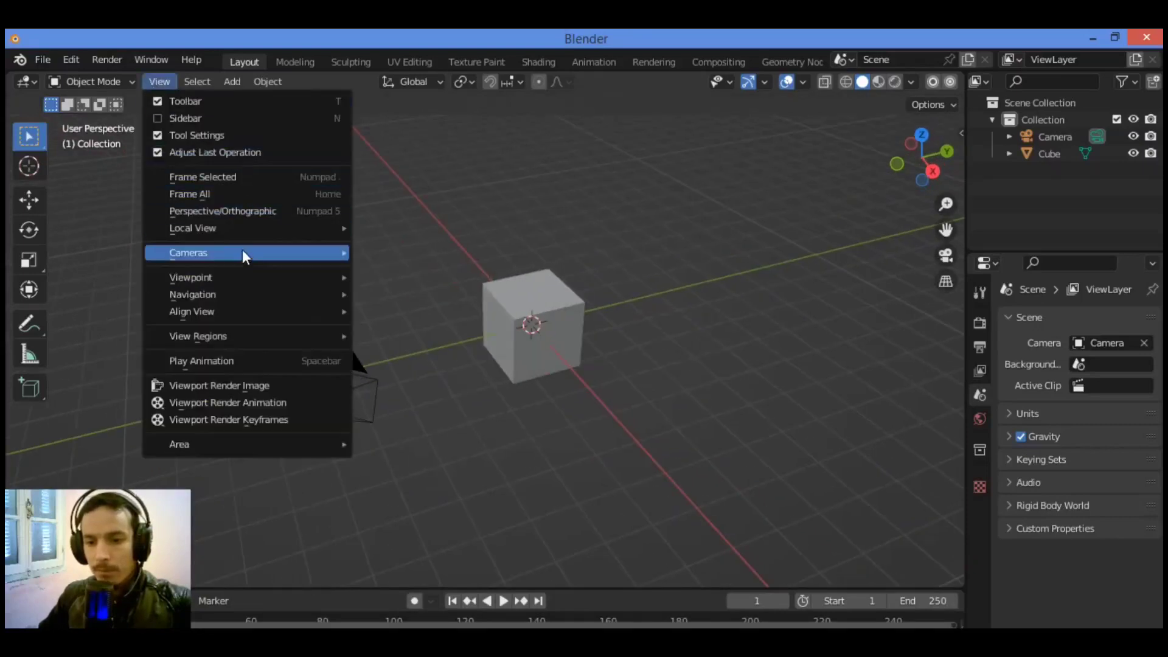
pyautogui.moveTo(242, 251)
pyautogui.click(496, 268)
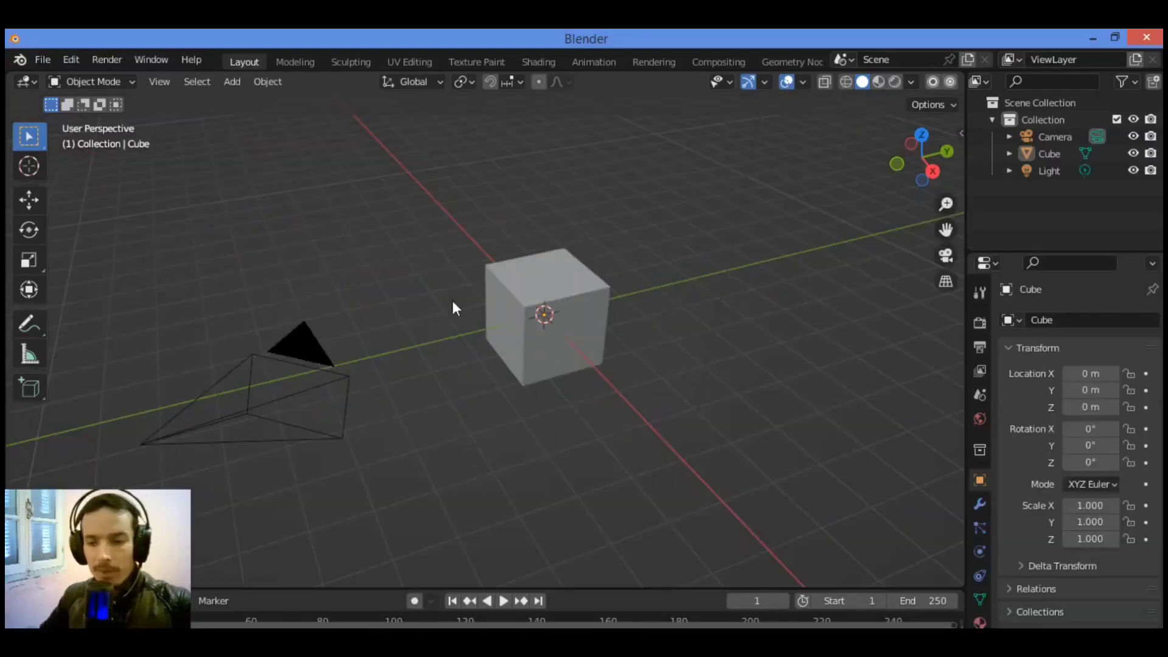
# Step: Orbit and zoom around the cube until the camera sits to its right
pyautogui.scroll(2, 452, 299)
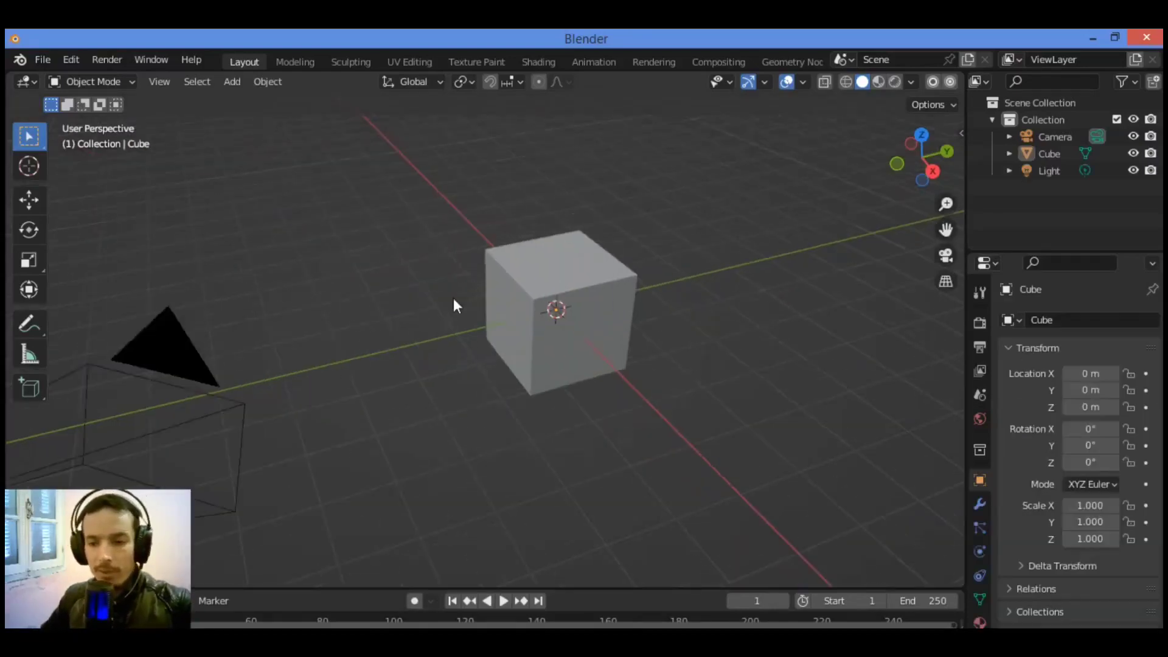
pyautogui.scroll(-2, 454, 298)
pyautogui.scroll(2, 453, 296)
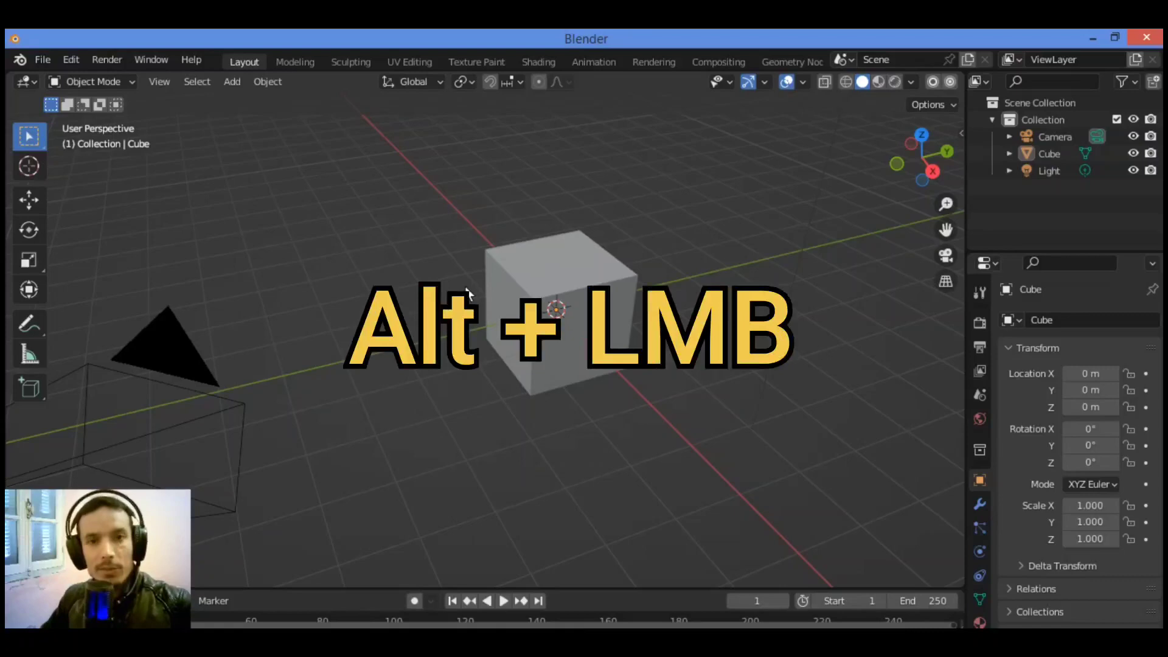
pyautogui.keyDown('alt'); pyautogui.moveTo(492, 287); pyautogui.dragTo(492, 279); pyautogui.keyUp('alt')
pyautogui.scroll(-4, 492, 281)
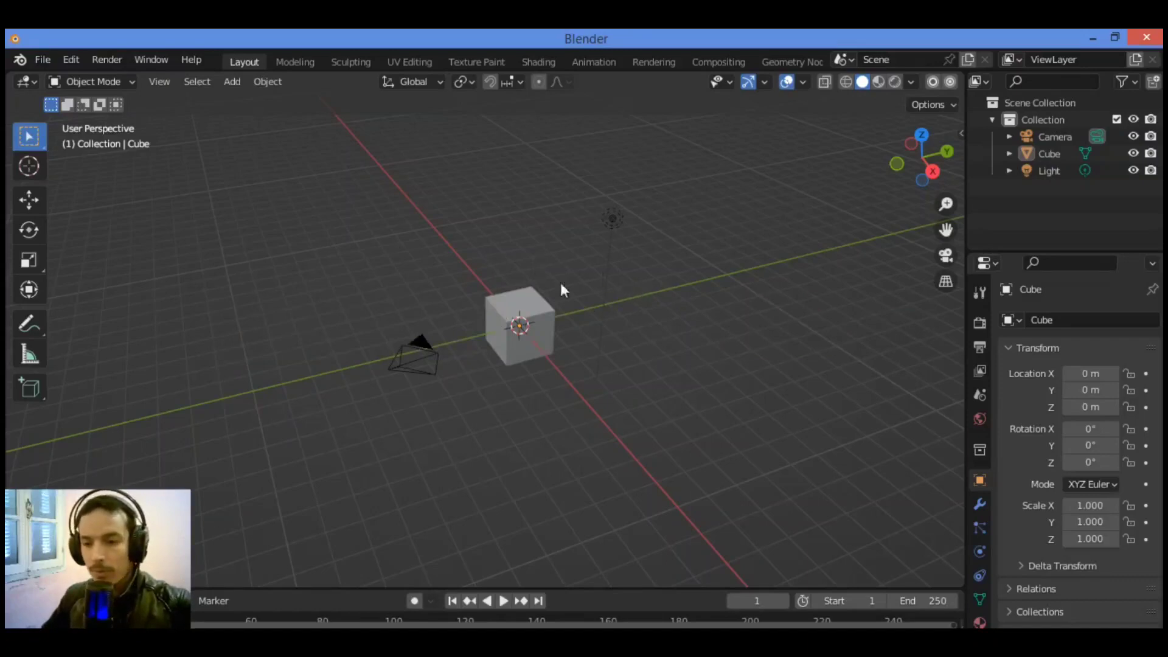
pyautogui.moveTo(901, 161); pyautogui.dragTo(774, 235)
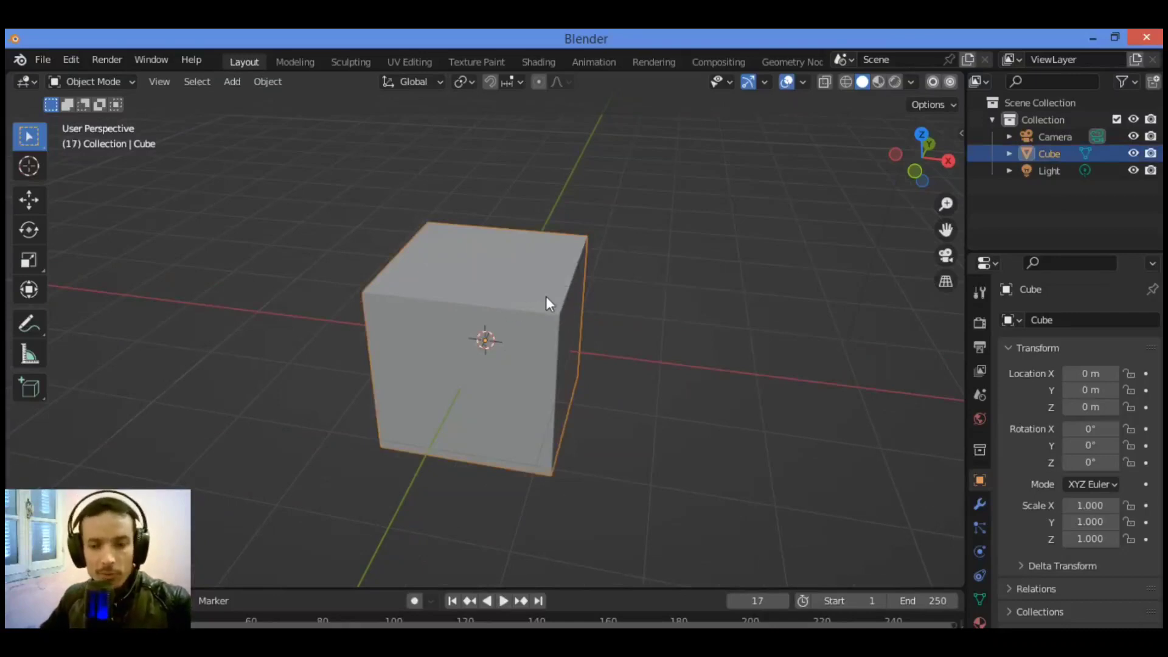
# Step: Frame the selected cube, then use Frame All to show cube, camera and light together
pyautogui.scroll(-5, 546, 297)
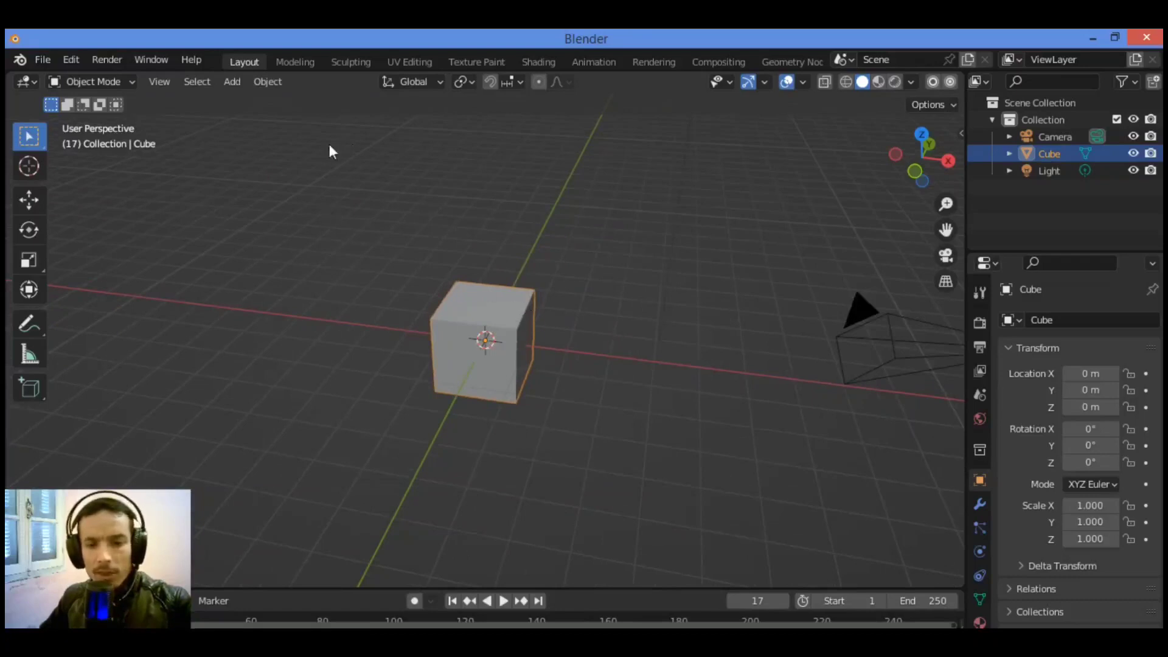
pyautogui.click(159, 81)
pyautogui.click(247, 177)
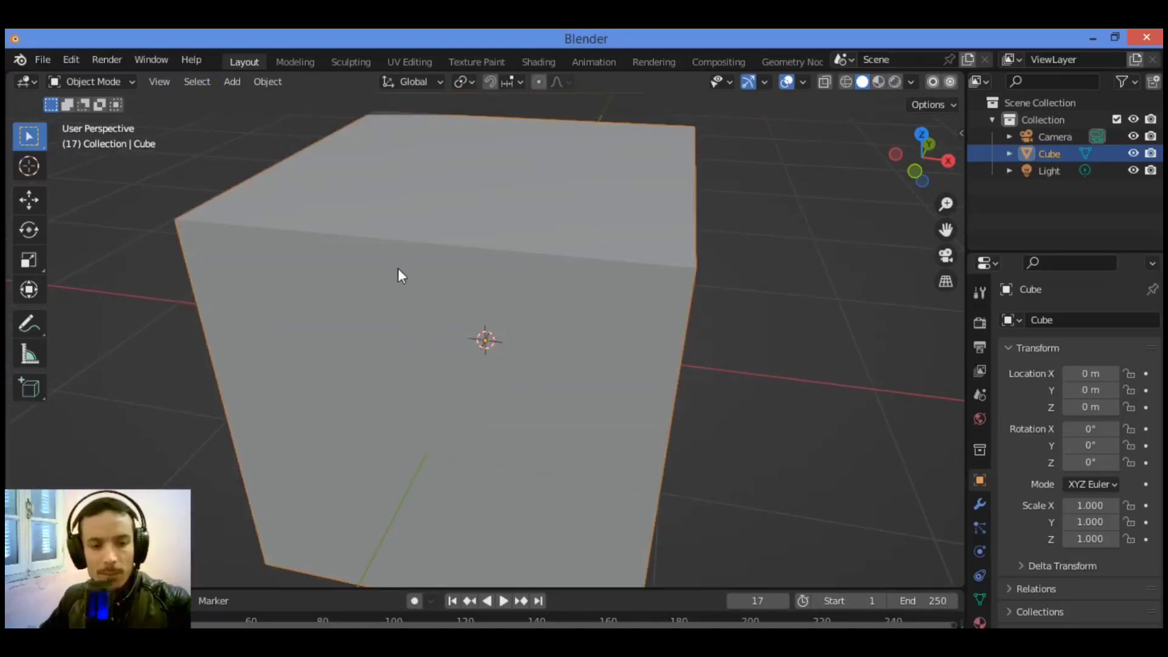
pyautogui.click(164, 82)
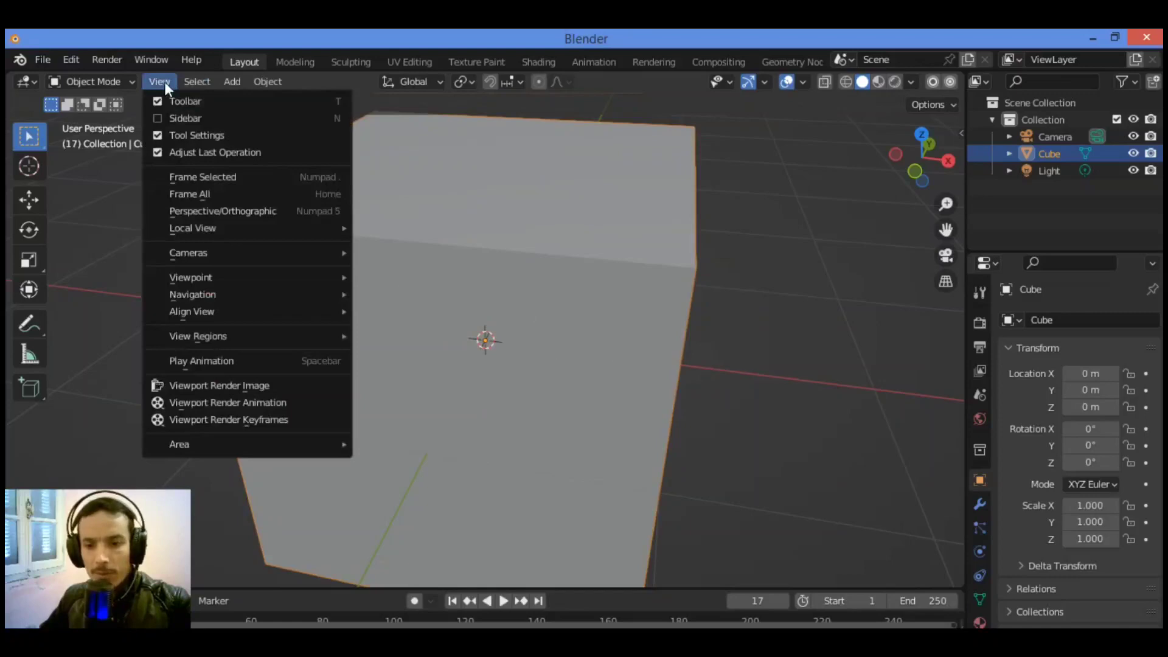
pyautogui.click(239, 194)
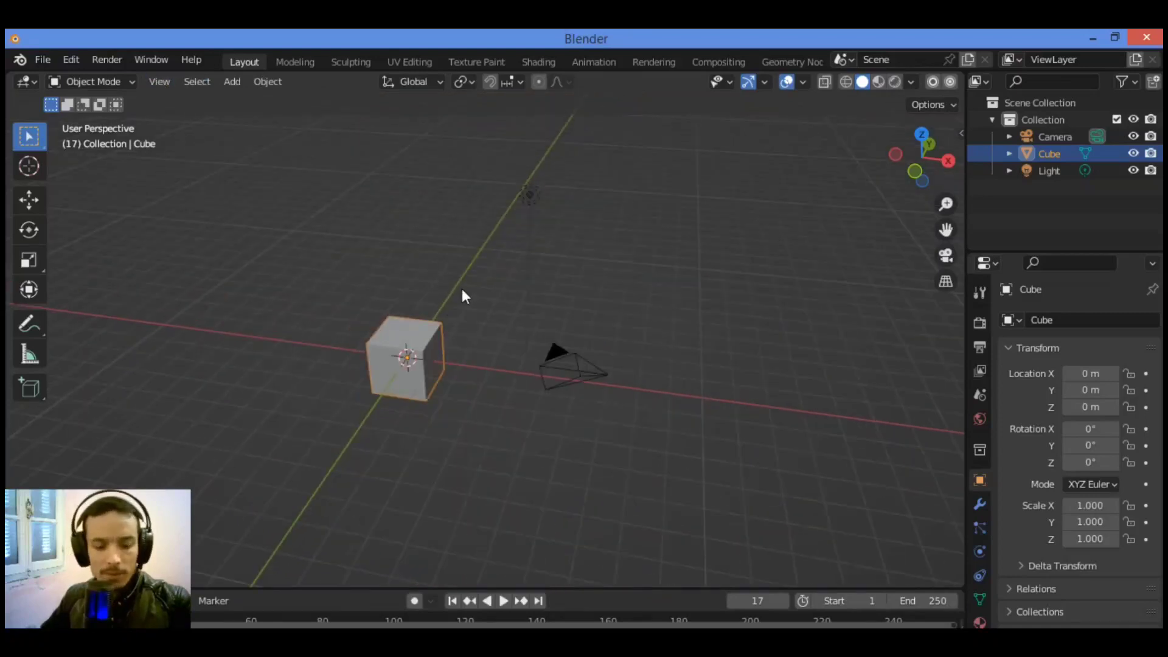
# Step: Select the camera, move it to a new position and scale it up to 1.129
pyautogui.click(607, 364)
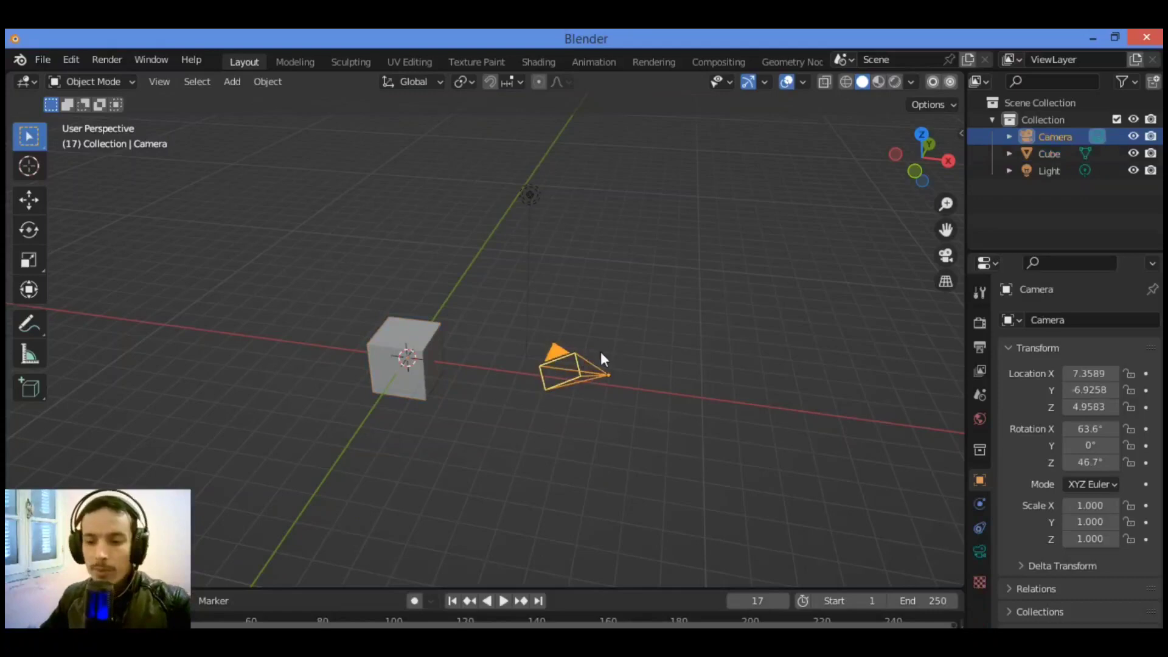
pyautogui.scroll(2, 600, 352)
pyautogui.press('g')
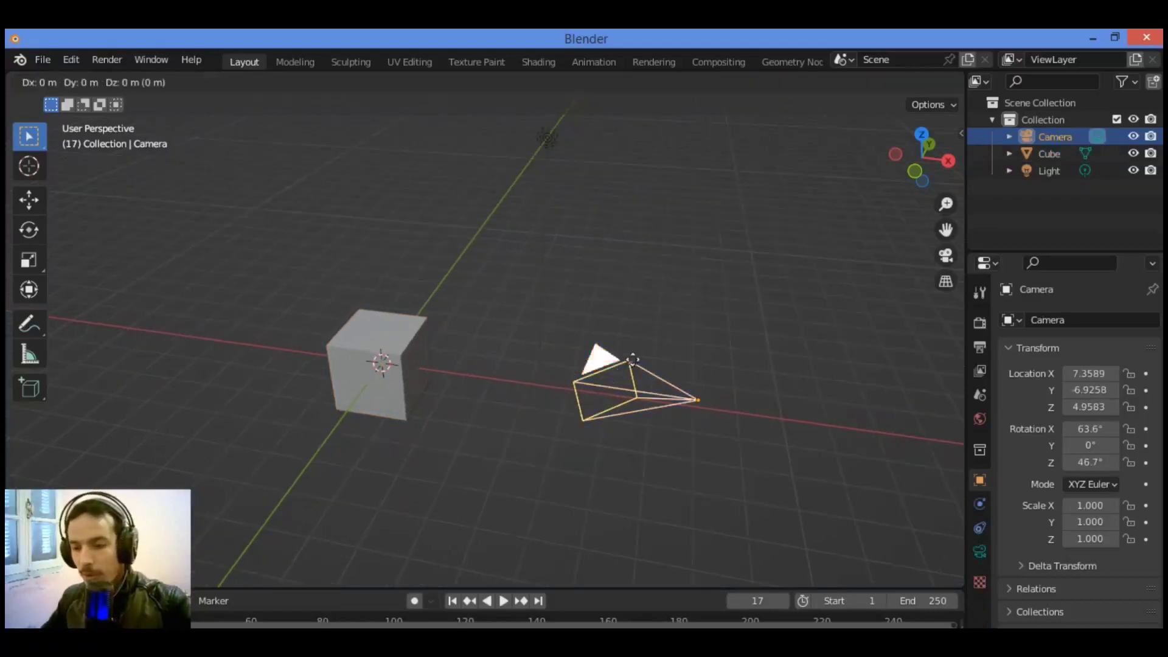
pyautogui.click(641, 338)
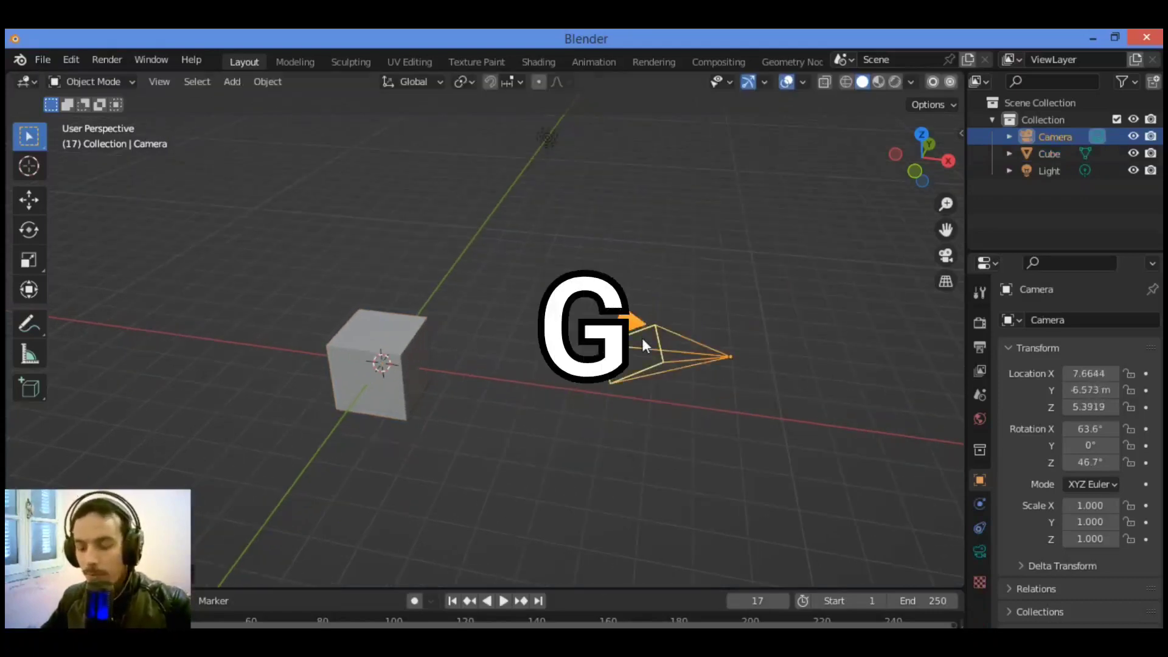
pyautogui.press('s')
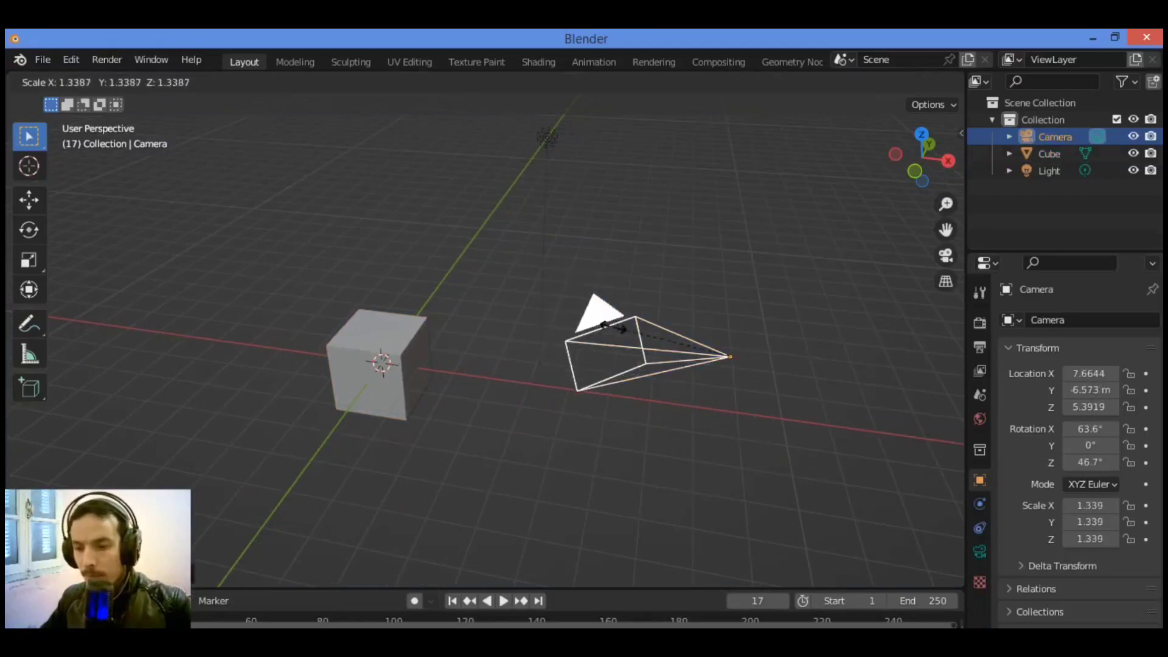
pyautogui.click(629, 344)
pyautogui.press('s')
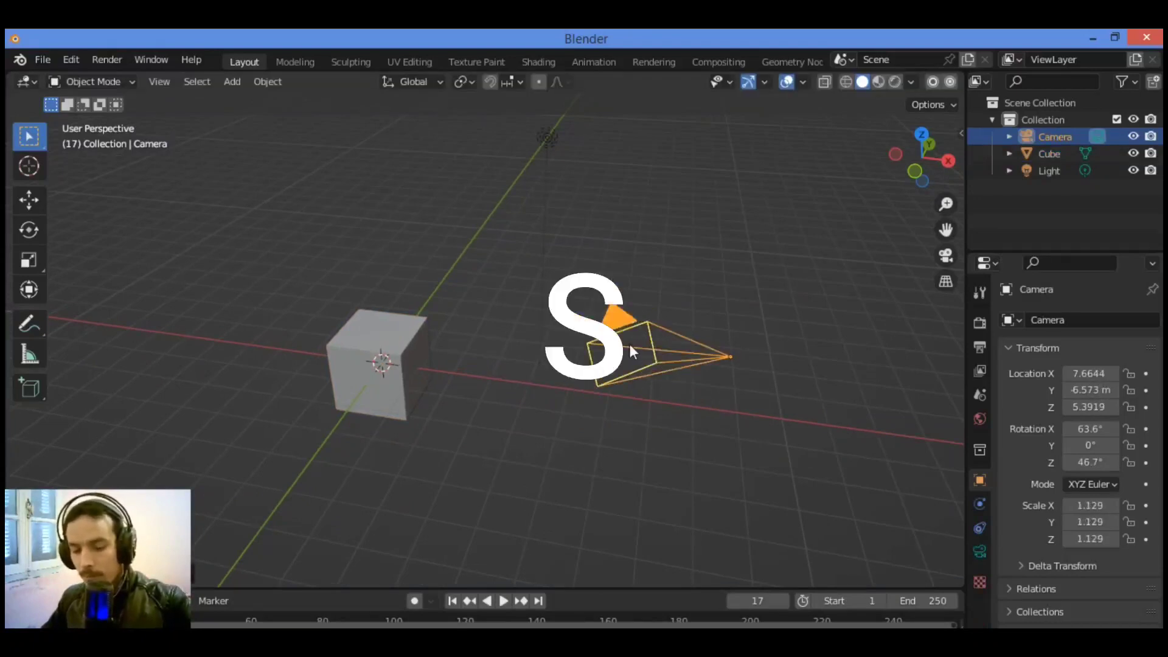
# Step: In the N panel, tilt the camera to 60.6° X, turn it 66.7° Z, and narrow X scale to 1.059
pyautogui.press('n')
pyautogui.moveTo(845, 240); pyautogui.dragTo(840, 240)
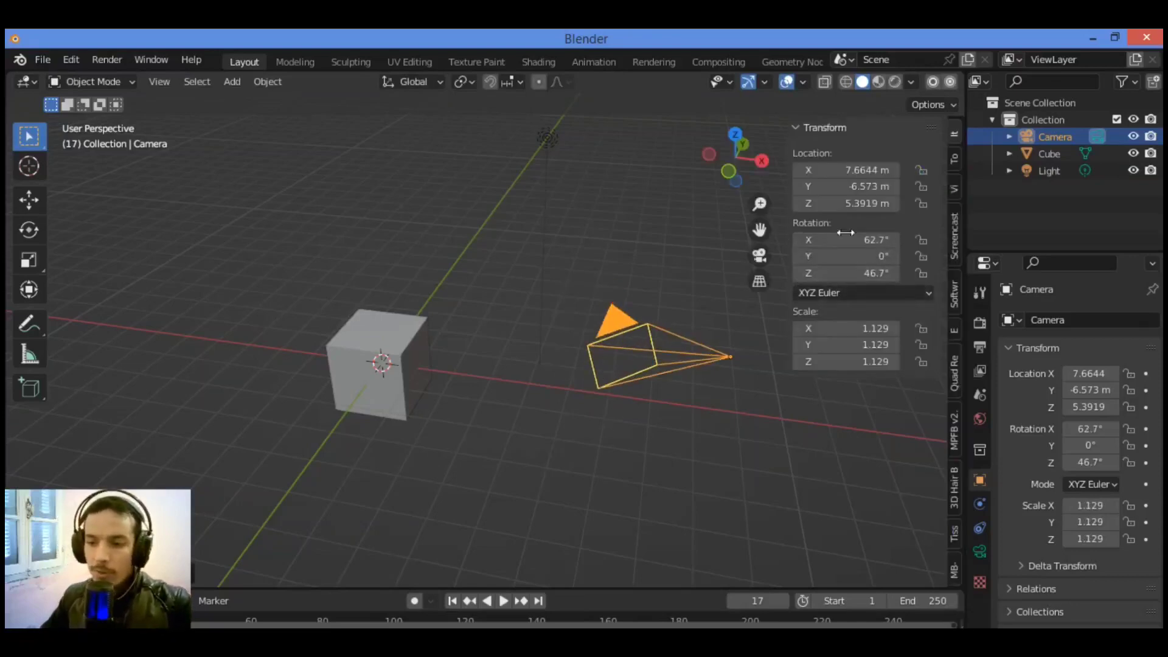
pyautogui.moveTo(845, 240)
pyautogui.mouseDown()
pyautogui.moveTo(832, 239)
pyautogui.moveTo(855, 240)
pyautogui.mouseUp()
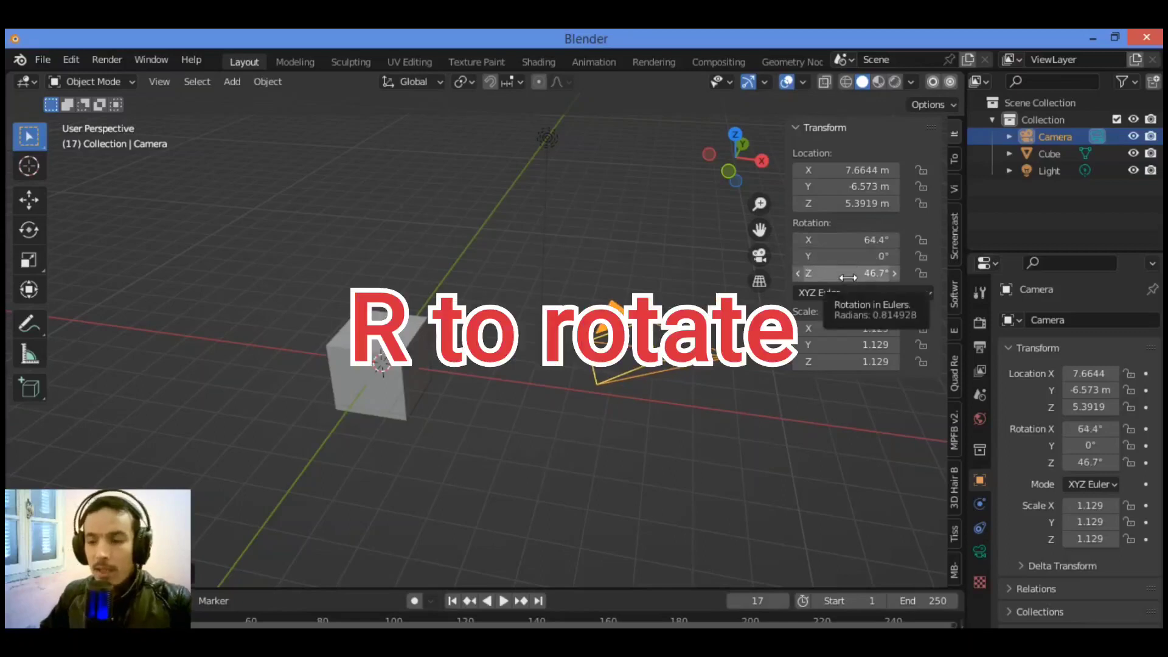
pyautogui.moveTo(847, 277); pyautogui.dragTo(967, 278)
pyautogui.moveTo(845, 171); pyautogui.dragTo(859, 203)
pyautogui.moveTo(867, 328); pyautogui.dragTo(848, 328)
pyautogui.moveTo(584, 587); pyautogui.dragTo(571, 501)
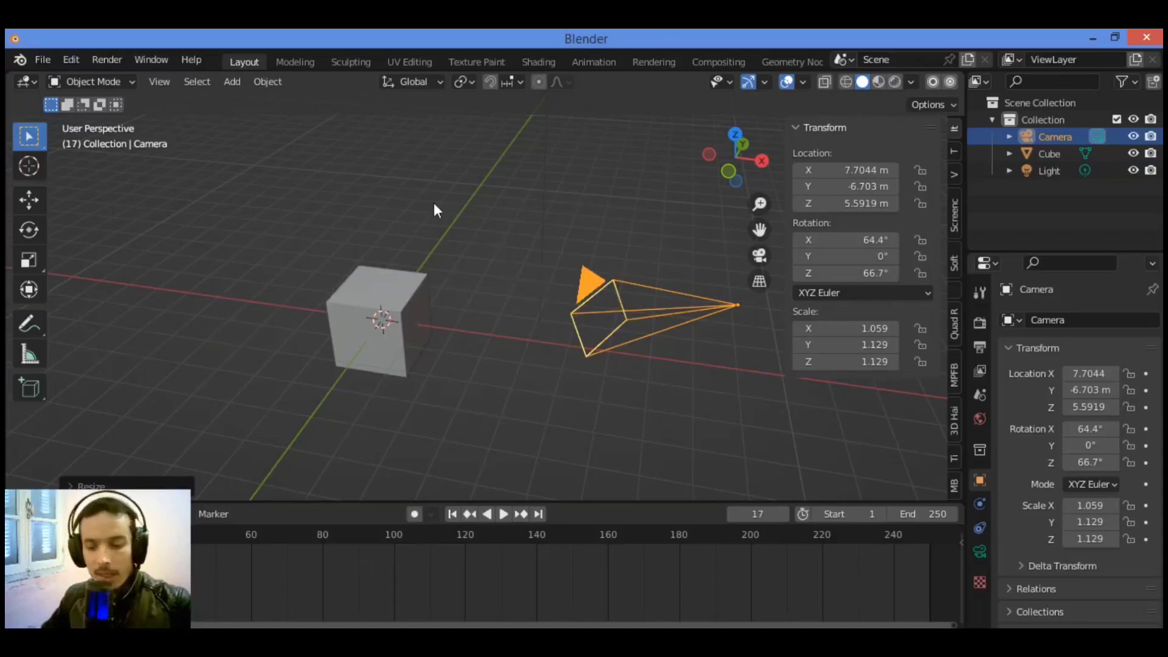
# Step: Bring up the Insert Keyframe menu for the camera
pyautogui.press('i')
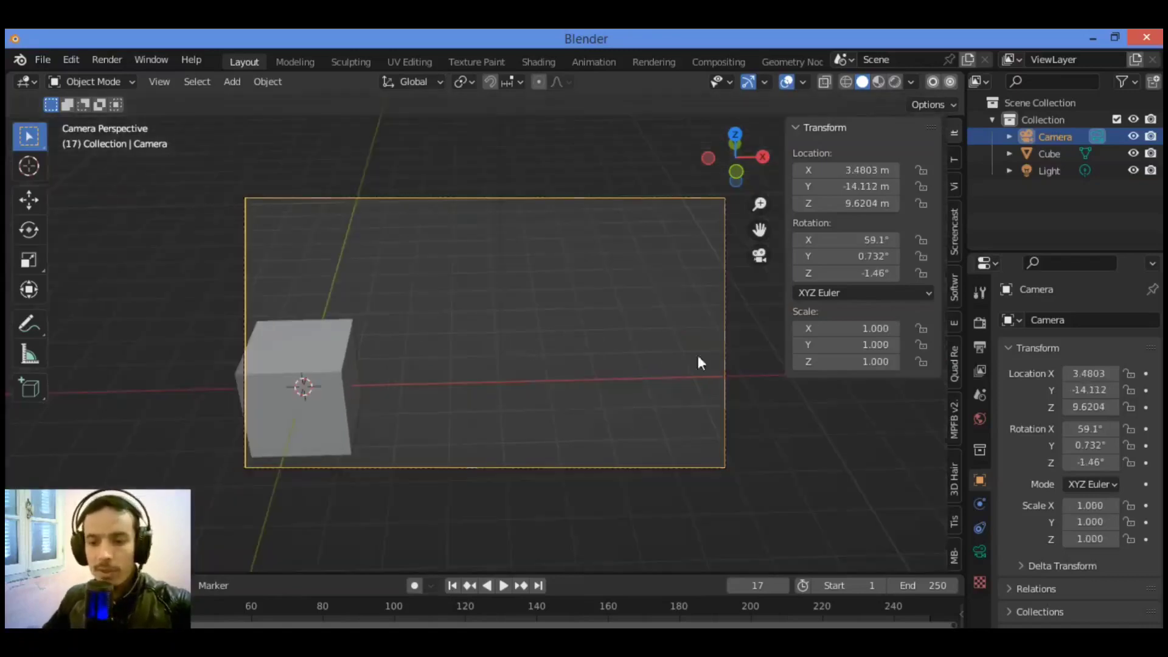
# Step: Move the camera to recentre the cube, then leave camera view
pyautogui.press('g')
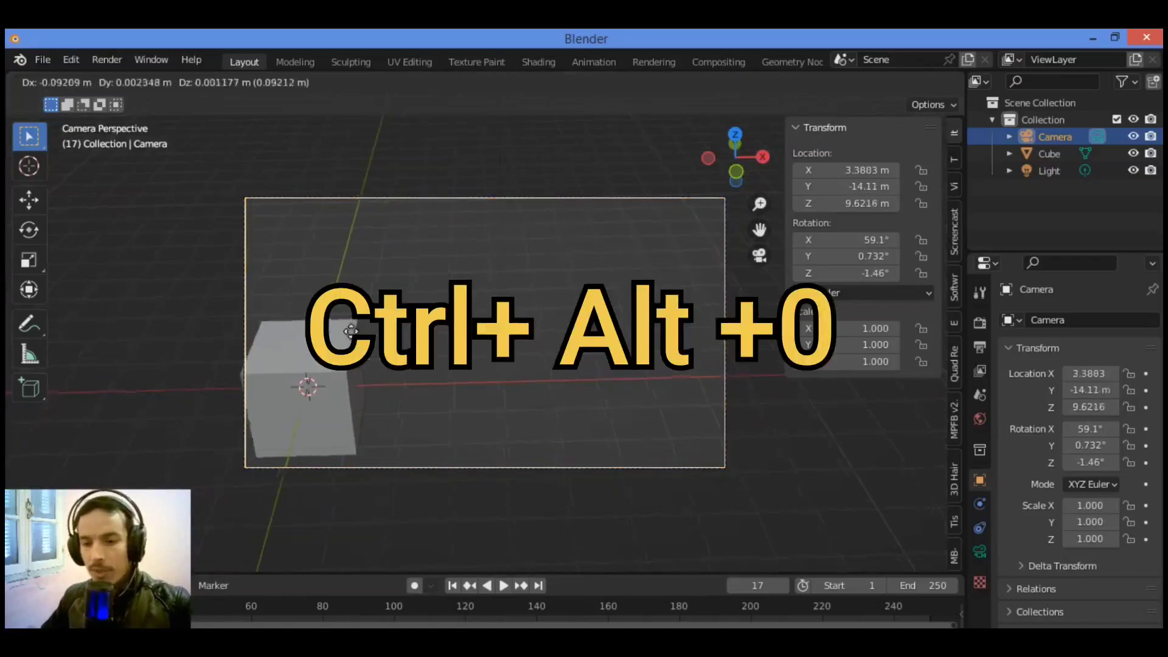
pyautogui.click(170, 469)
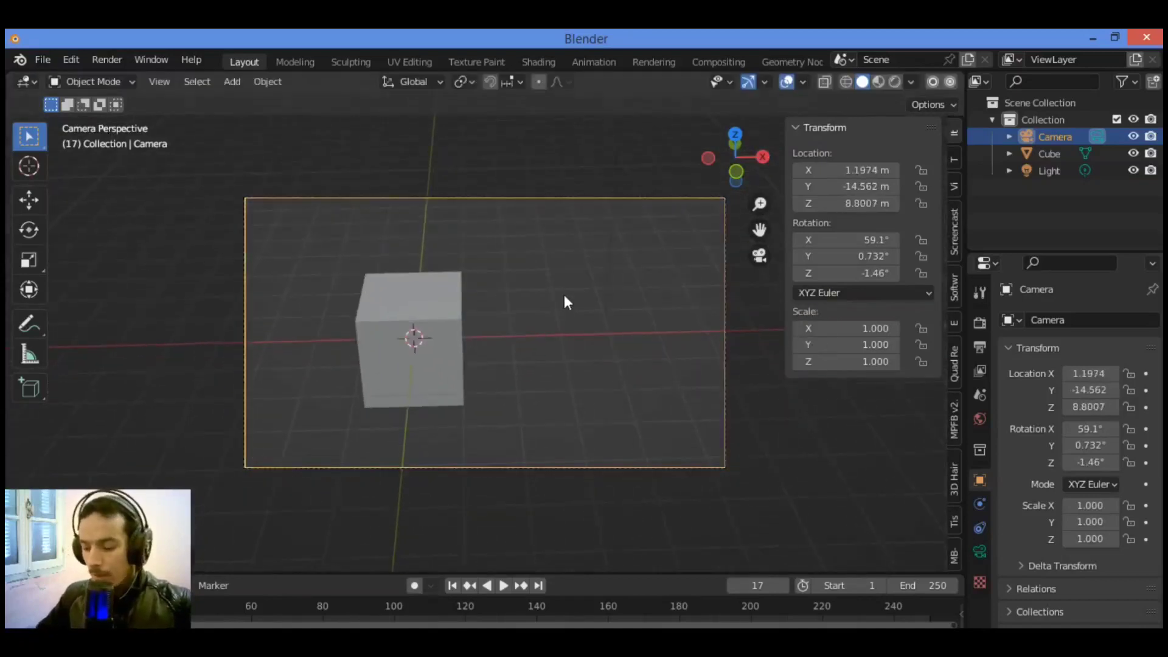
pyautogui.press('KP_0')
# Step: Orbit to a high viewpoint and align the camera to it with Ctrl+Alt+Numpad 0
pyautogui.scroll(-3, 754, 204)
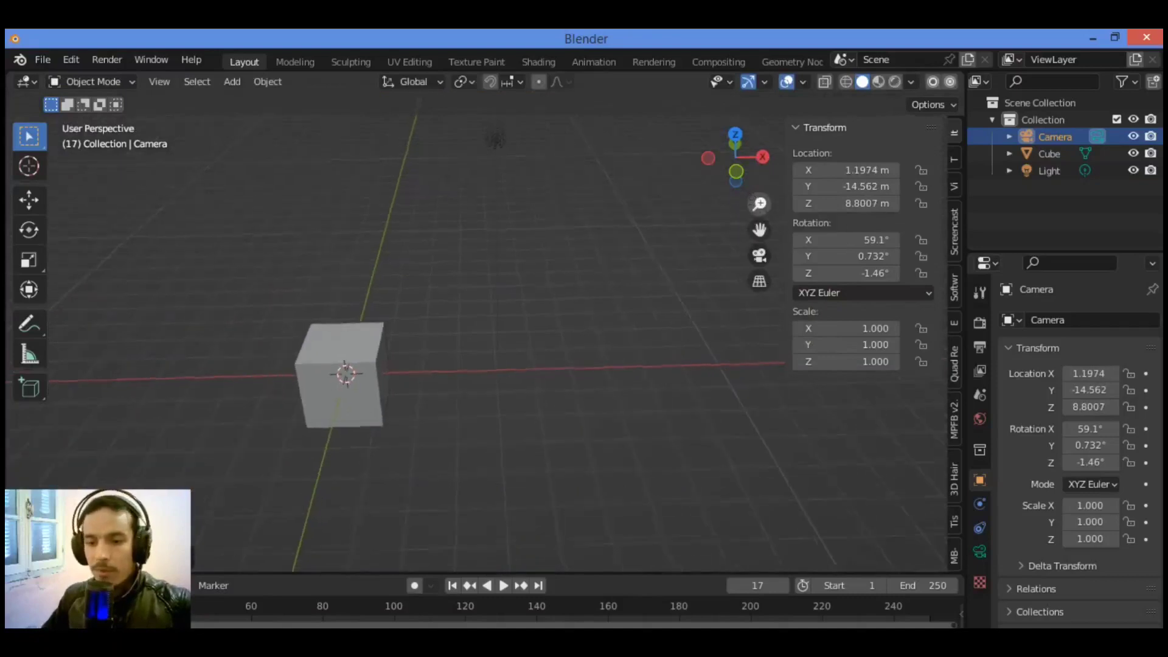
pyautogui.moveTo(732, 167); pyautogui.dragTo(535, 307)
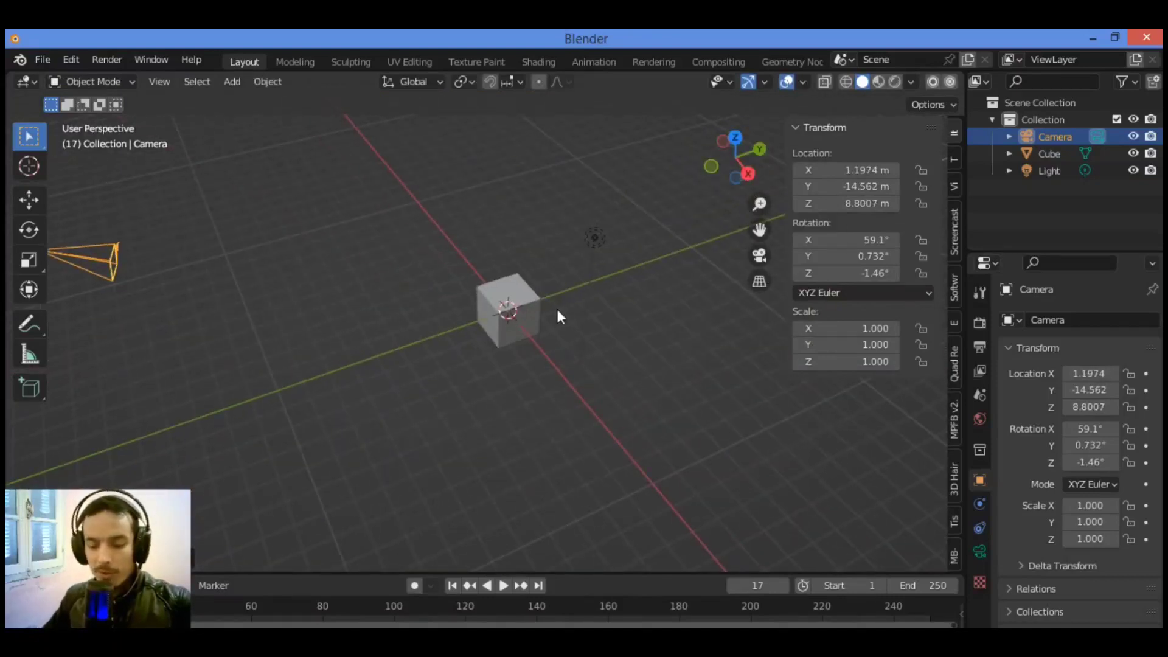
pyautogui.press('ctrl+alt+KP_0')
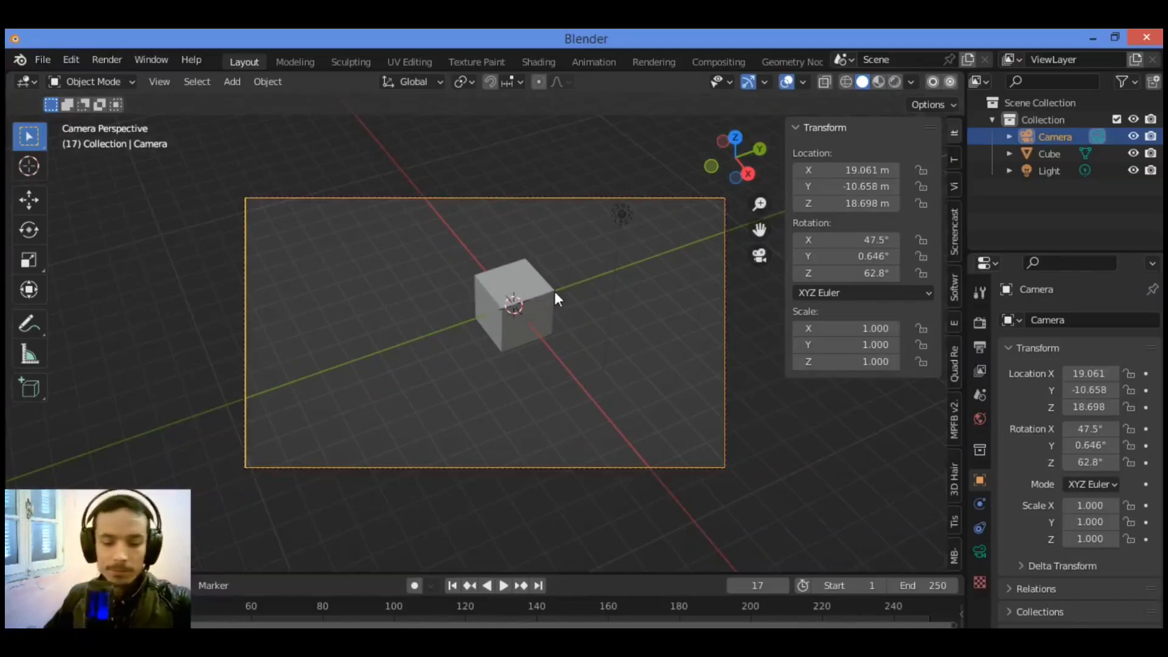
pyautogui.press('KP_0')
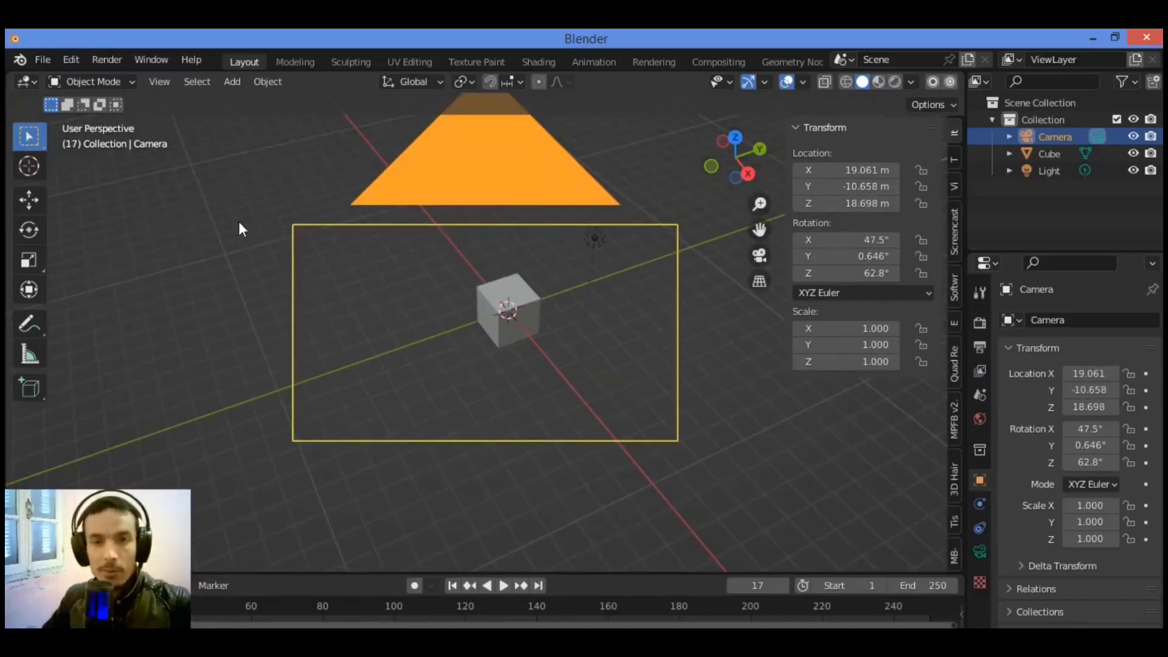